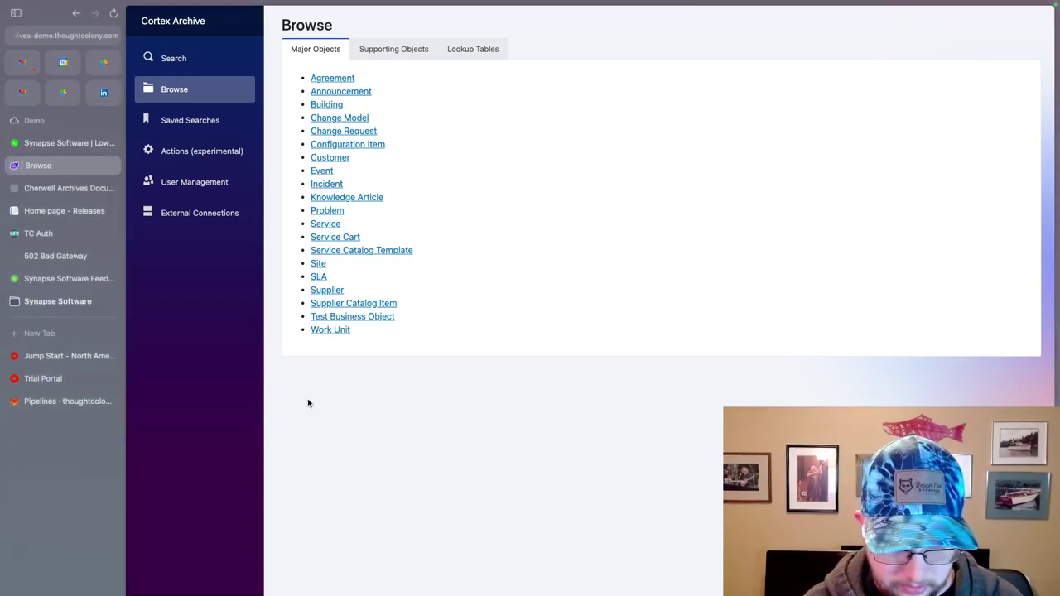
Step: Enlarge the page and display the list of supporting objects
{"action": "key", "text": "super+equal"}
{"action": "key", "text": "super+equal"}
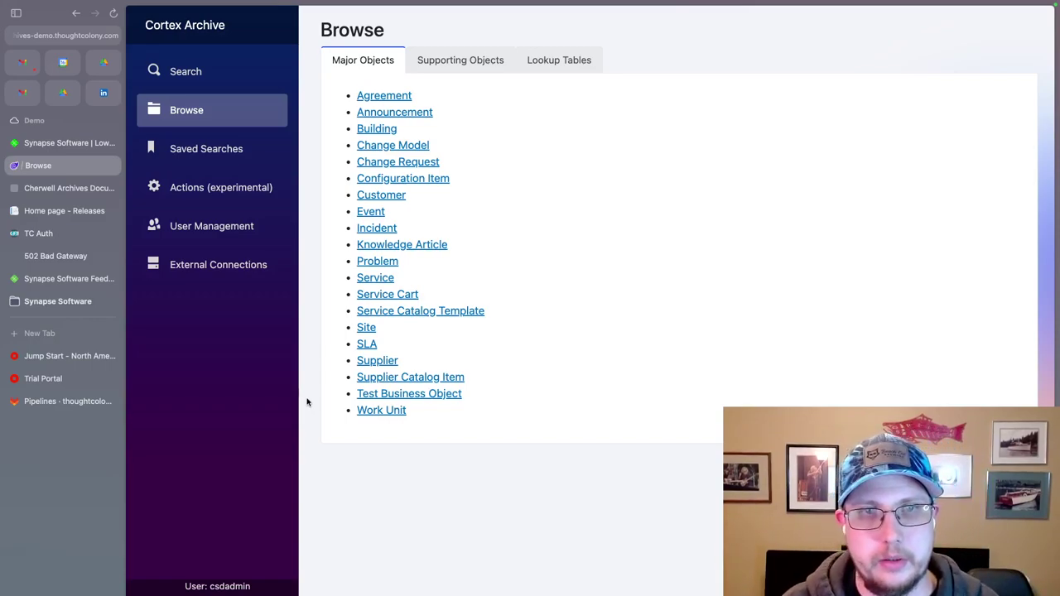
{"action": "left_click", "coordinate": [474, 63]}
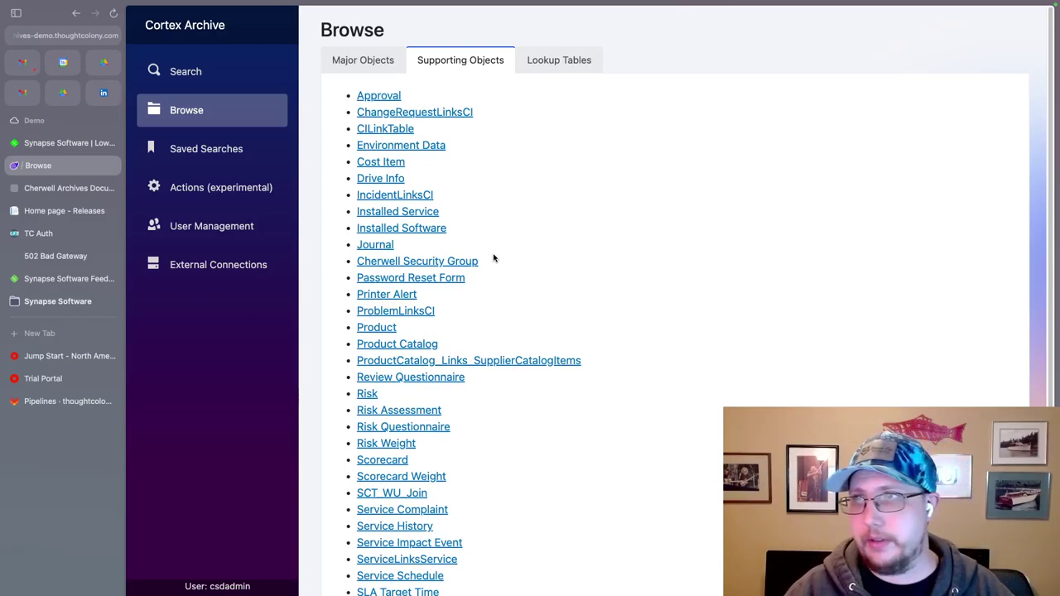
Step: Check the last modified date of the Loopback external connection and open its connection string for editing
{"action": "left_click", "coordinate": [219, 266]}
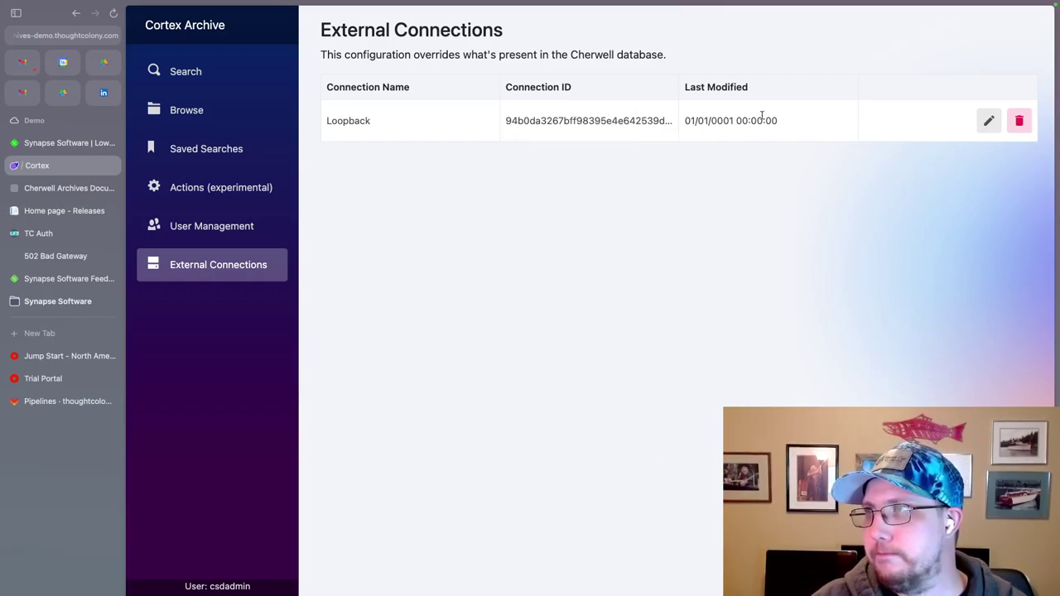
{"action": "left_click_drag", "start_coordinate": [782, 120], "coordinate": [690, 121]}
{"action": "left_click", "coordinate": [755, 216]}
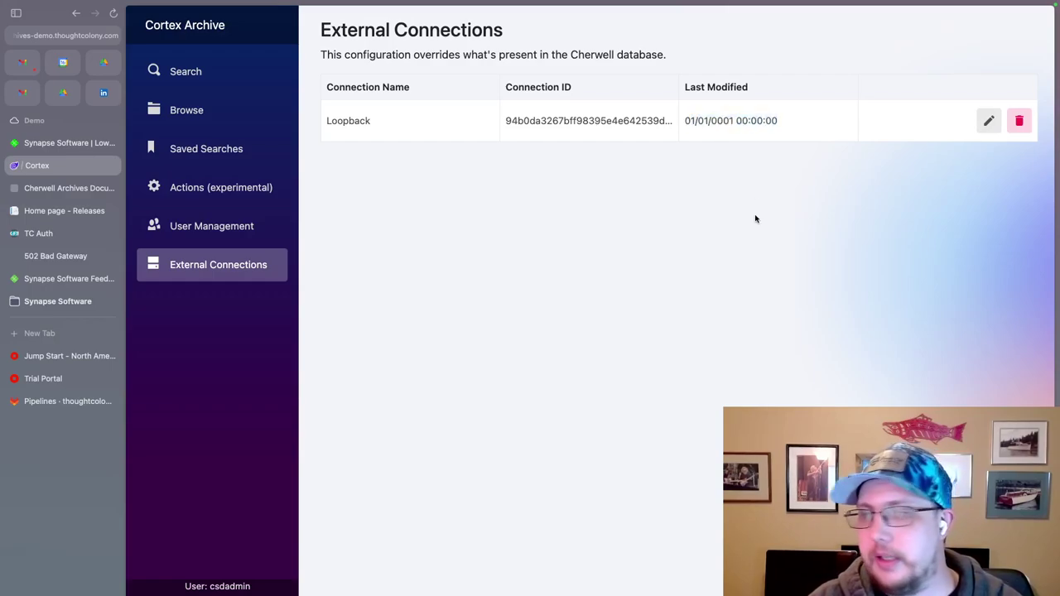
{"action": "left_click", "coordinate": [989, 120]}
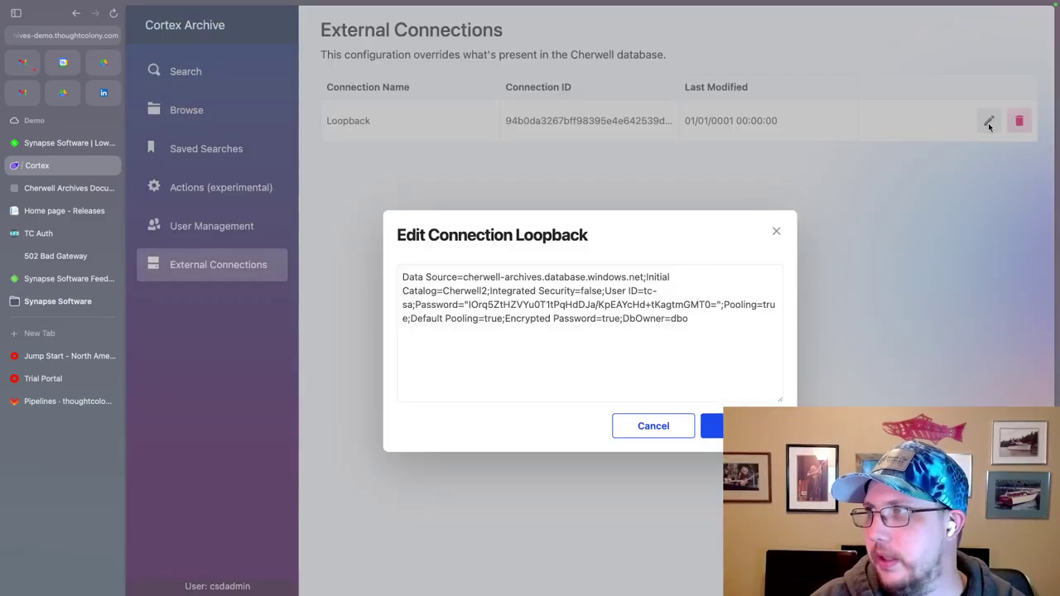
Step: Examine the full Loopback connection string, particularly the server address in its Data Source setting
{"action": "left_click_drag", "start_coordinate": [694, 323], "coordinate": [396, 279]}
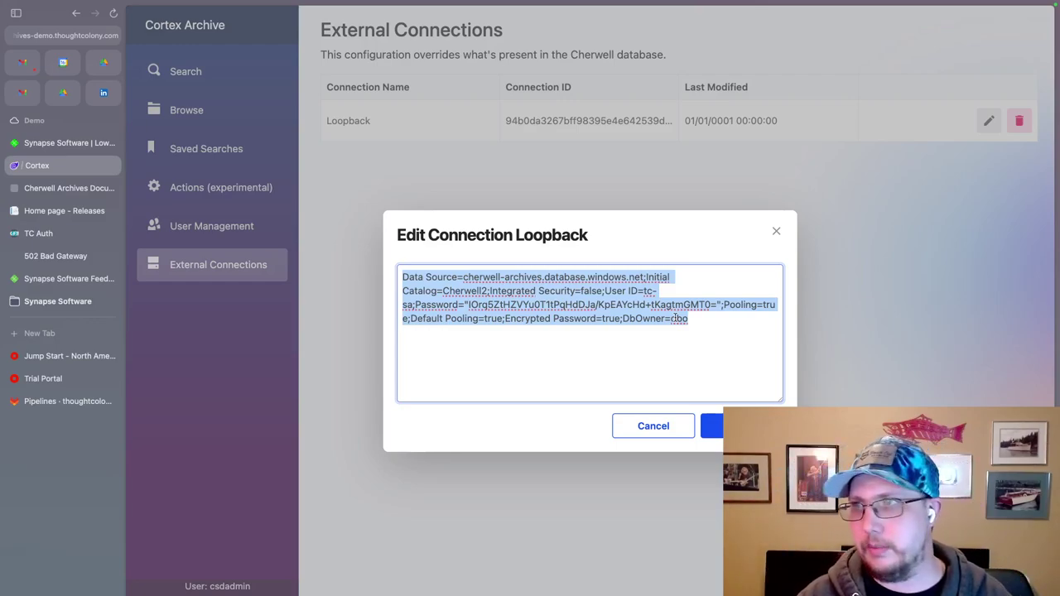
{"action": "left_click", "coordinate": [620, 304]}
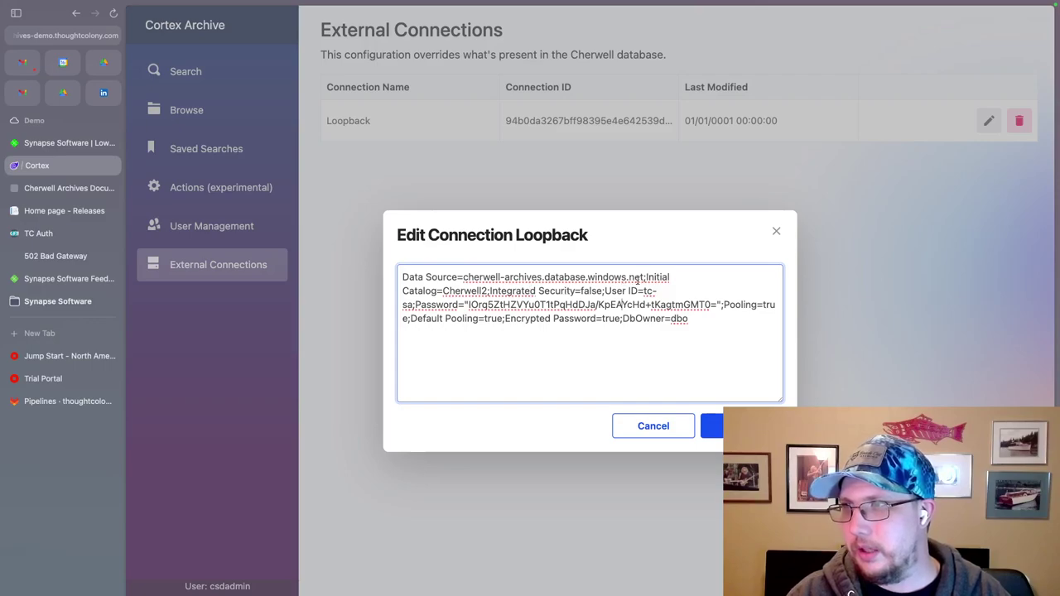
{"action": "left_click_drag", "start_coordinate": [642, 281], "coordinate": [465, 281]}
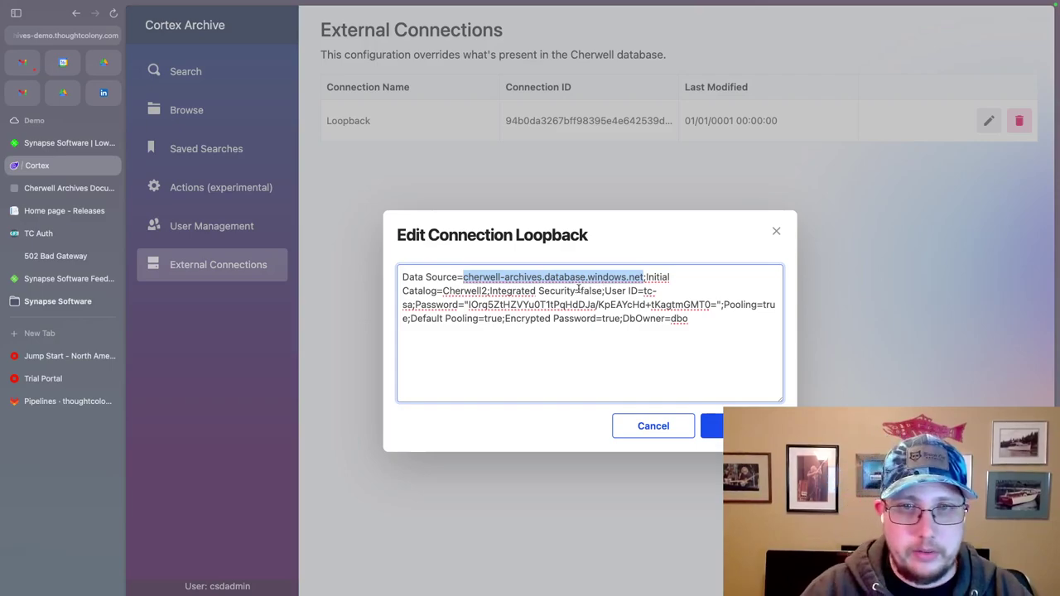
{"action": "left_click", "coordinate": [640, 278]}
{"action": "left_click_drag", "start_coordinate": [640, 278], "coordinate": [473, 278]}
{"action": "left_click_drag", "start_coordinate": [694, 323], "coordinate": [401, 276]}
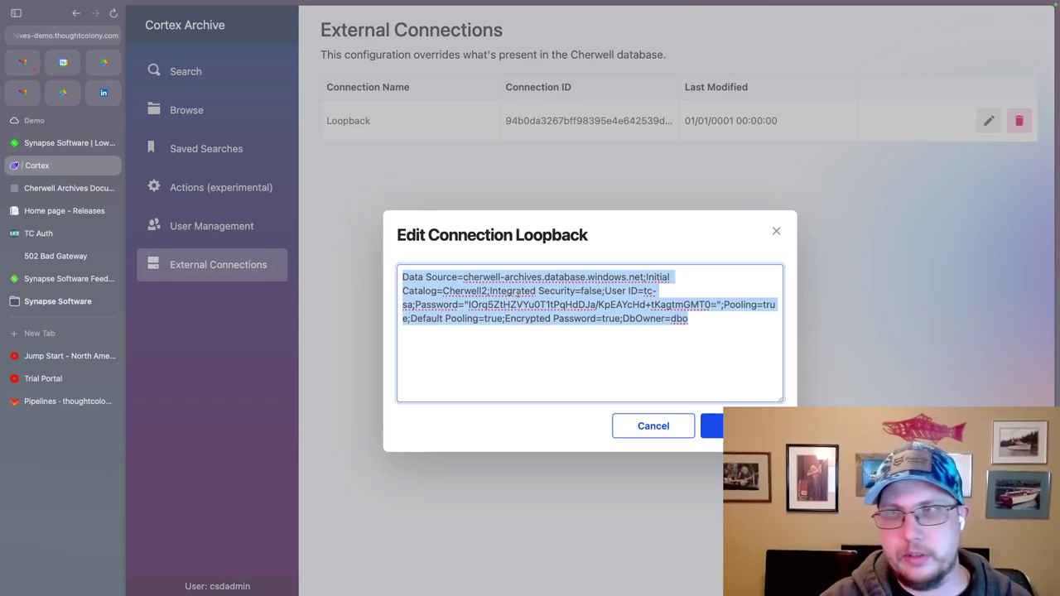
{"action": "left_click", "coordinate": [645, 304]}
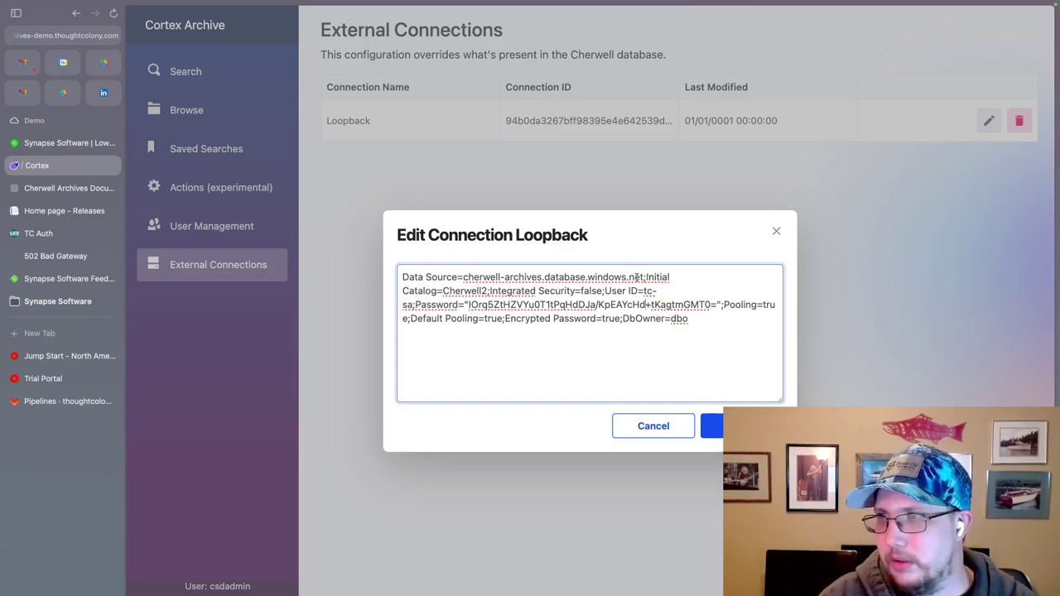
{"action": "left_click_drag", "start_coordinate": [644, 277], "coordinate": [462, 276]}
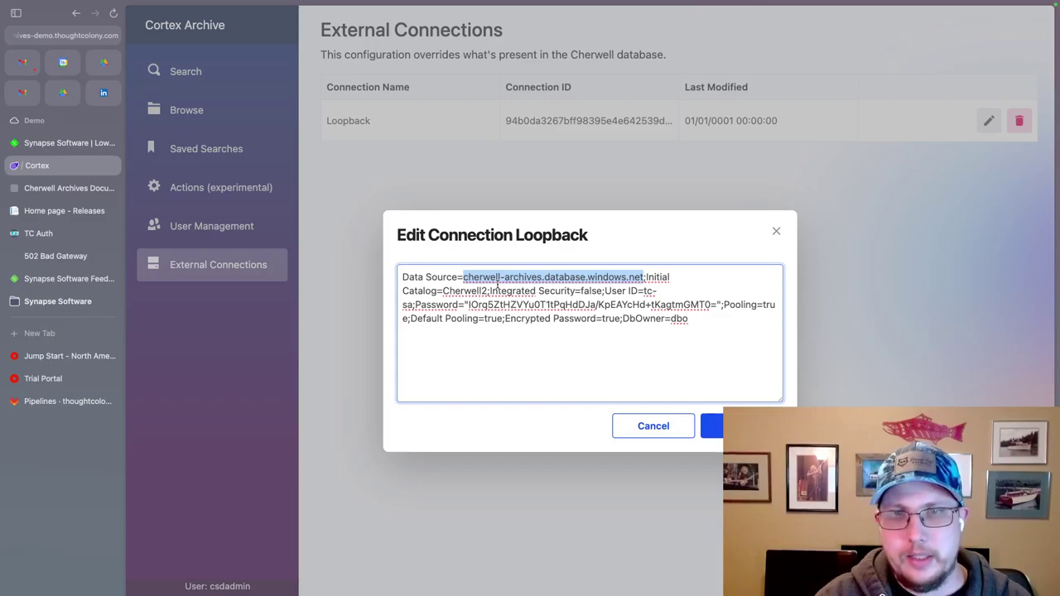
{"action": "left_click", "coordinate": [543, 279]}
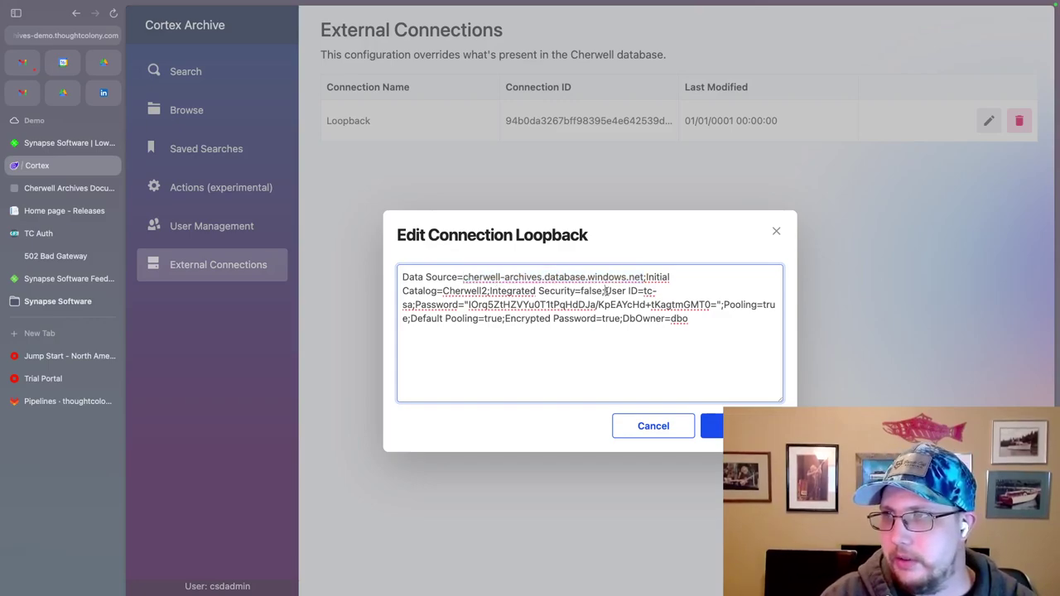
{"action": "left_click_drag", "start_coordinate": [644, 277], "coordinate": [468, 274]}
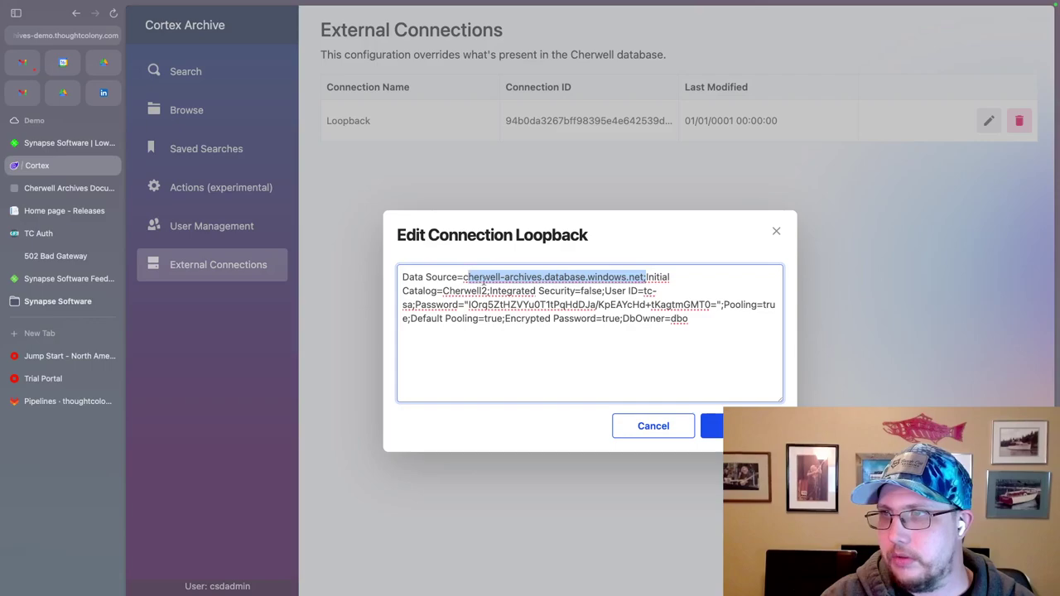
Step: Review the connection string's Initial Catalog, Integrated Security, Password, DbOwner, Encrypted Password and Default Pooling settings
{"action": "left_click_drag", "start_coordinate": [488, 292], "coordinate": [442, 294]}
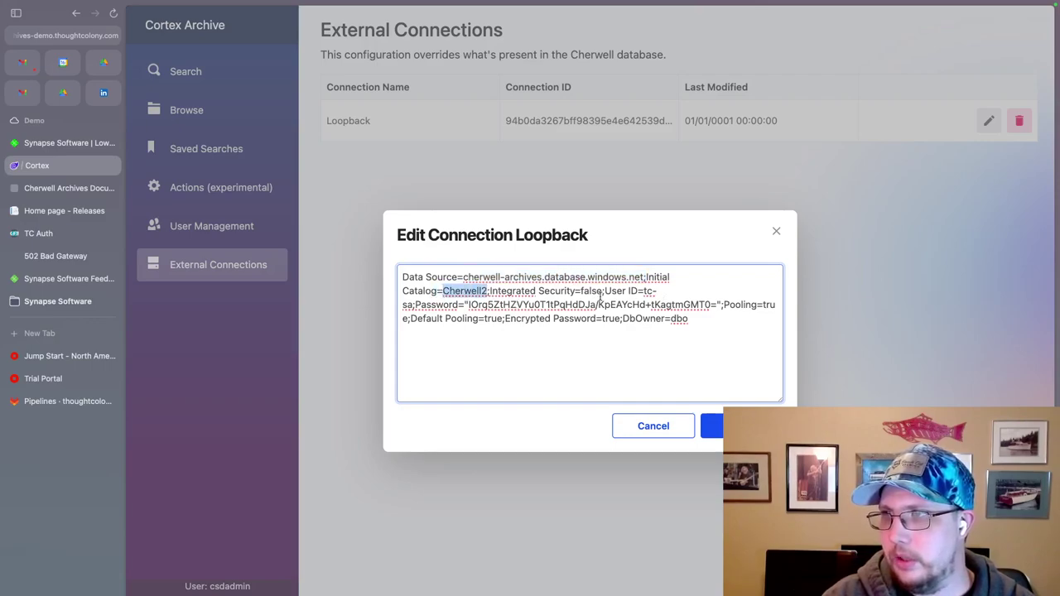
{"action": "left_click_drag", "start_coordinate": [603, 291], "coordinate": [490, 290]}
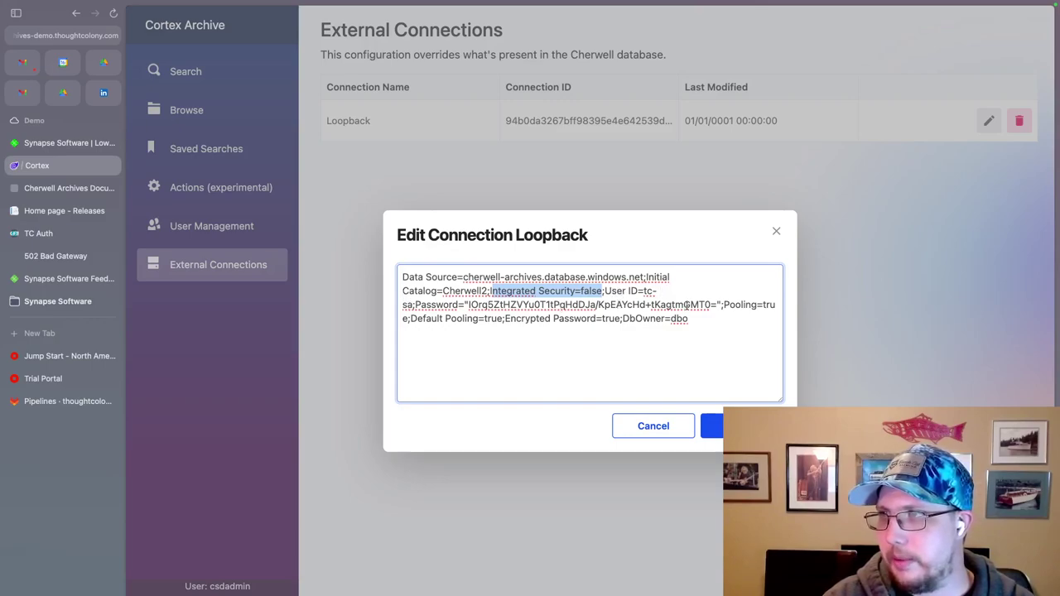
{"action": "left_click_drag", "start_coordinate": [720, 305], "coordinate": [462, 307]}
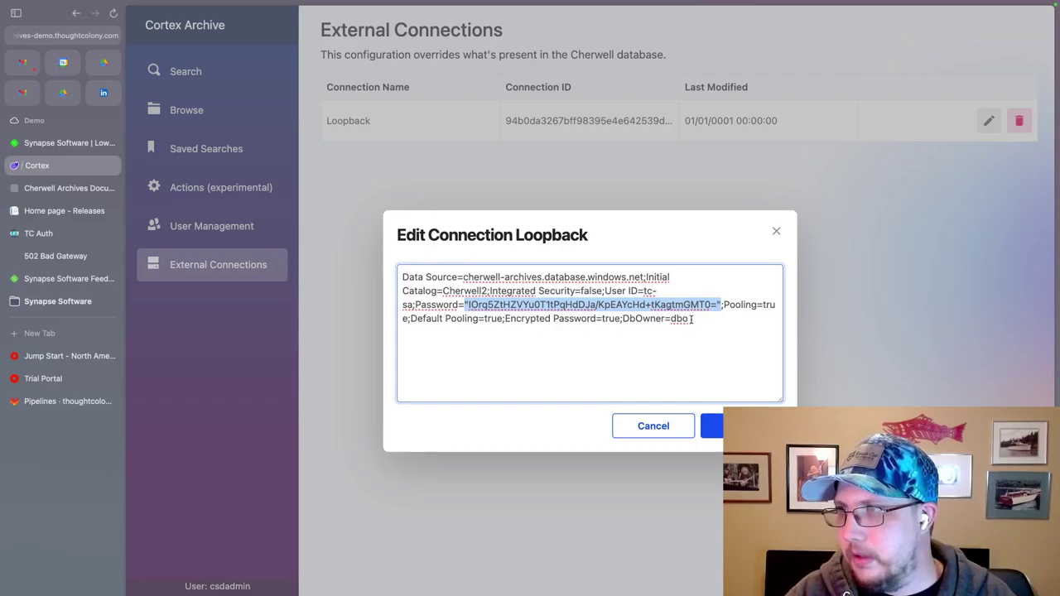
{"action": "left_click_drag", "start_coordinate": [691, 319], "coordinate": [408, 318]}
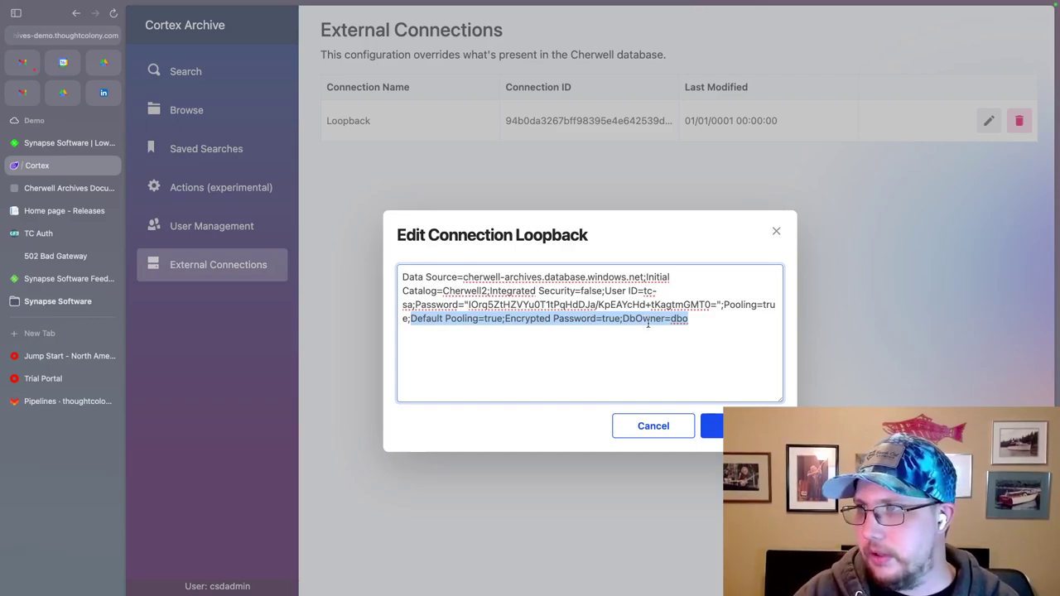
{"action": "left_click_drag", "start_coordinate": [688, 319], "coordinate": [620, 320]}
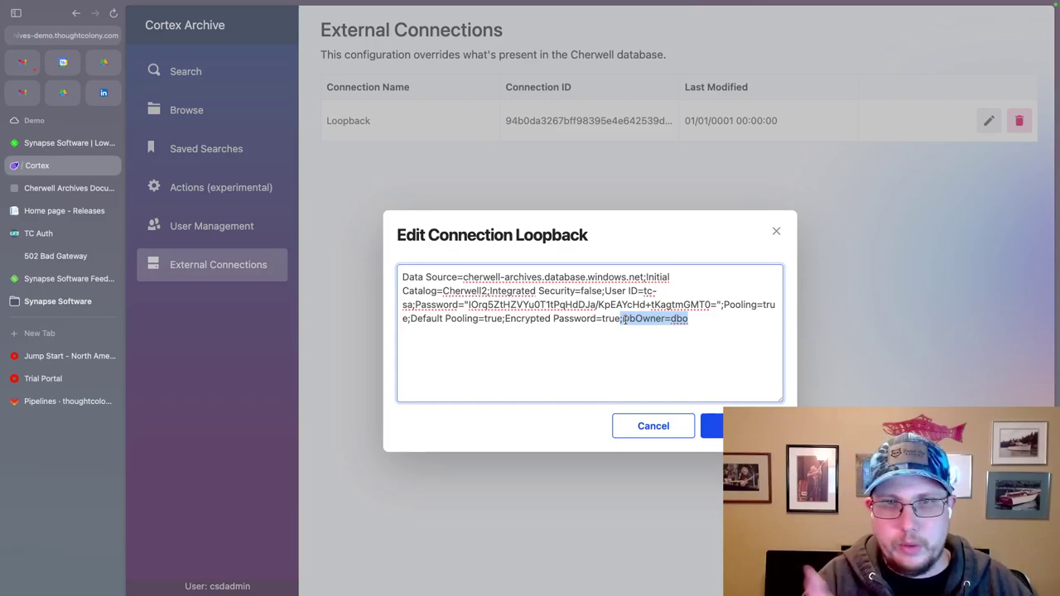
{"action": "left_click", "coordinate": [622, 320]}
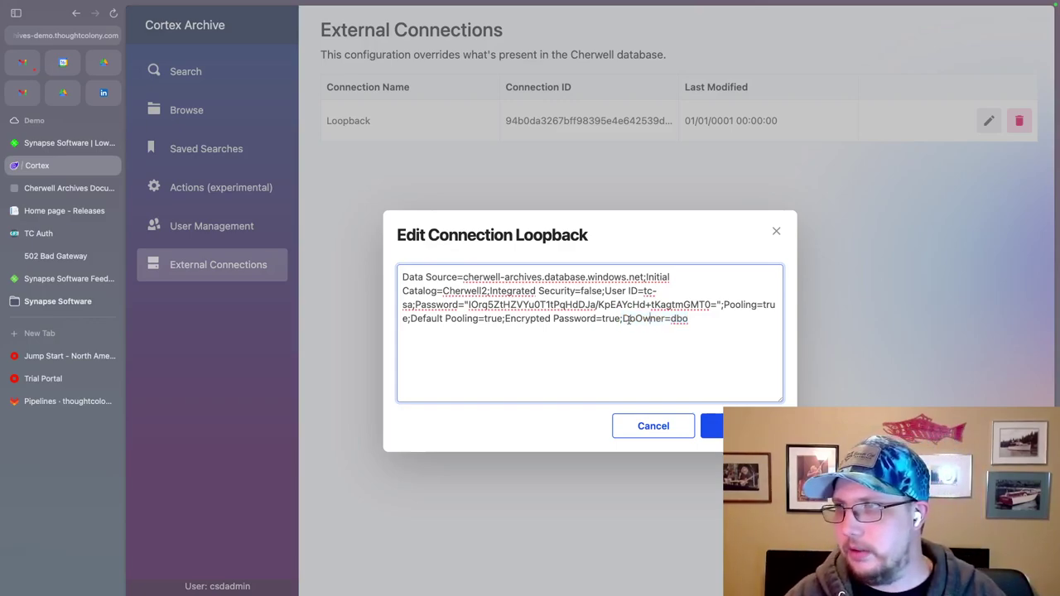
{"action": "left_click_drag", "start_coordinate": [623, 320], "coordinate": [506, 320]}
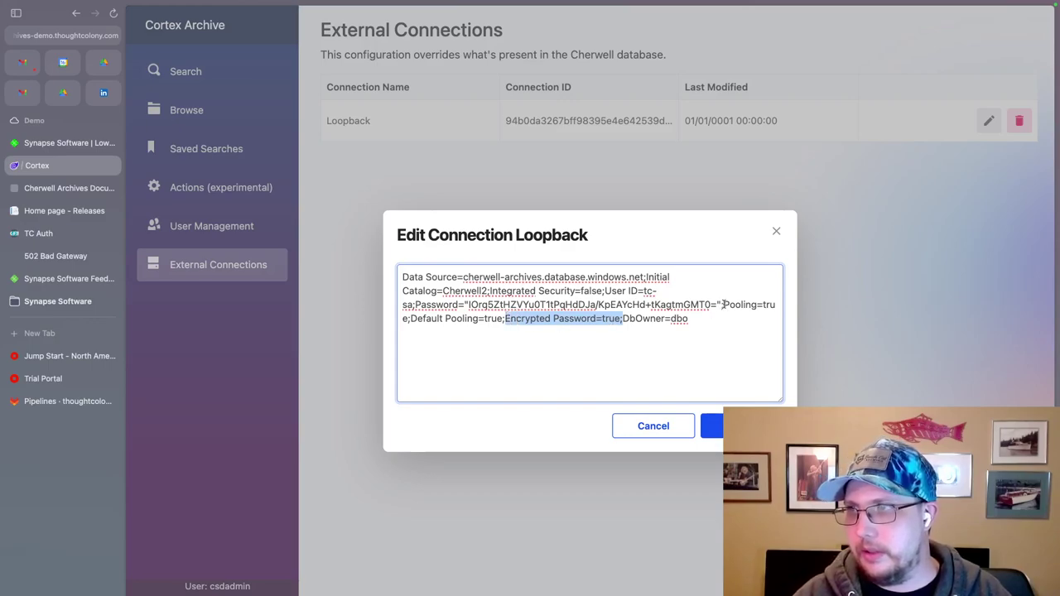
{"action": "left_click_drag", "start_coordinate": [721, 304], "coordinate": [414, 305]}
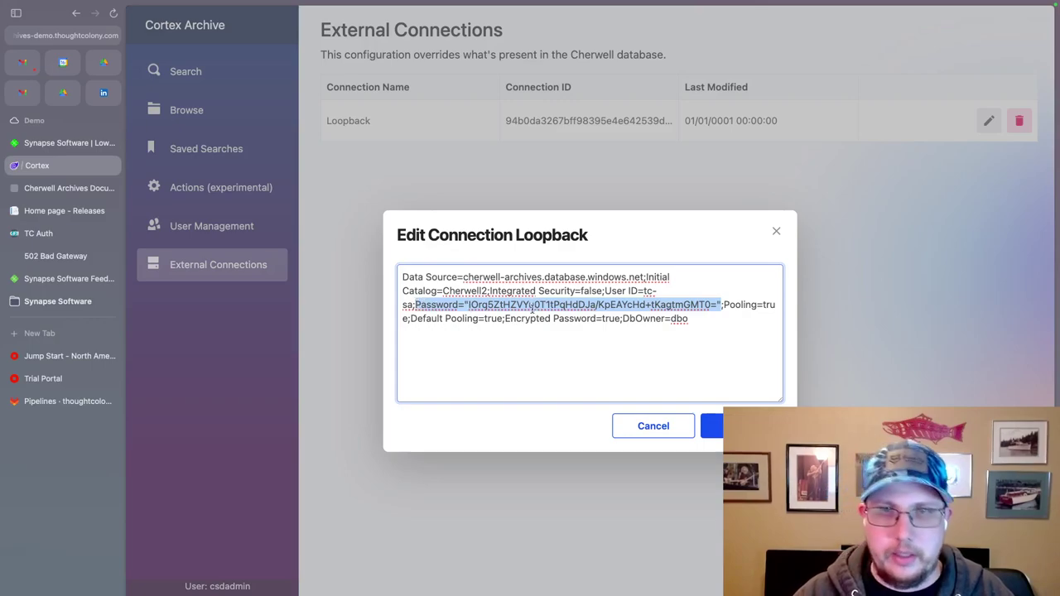
{"action": "left_click", "coordinate": [630, 319]}
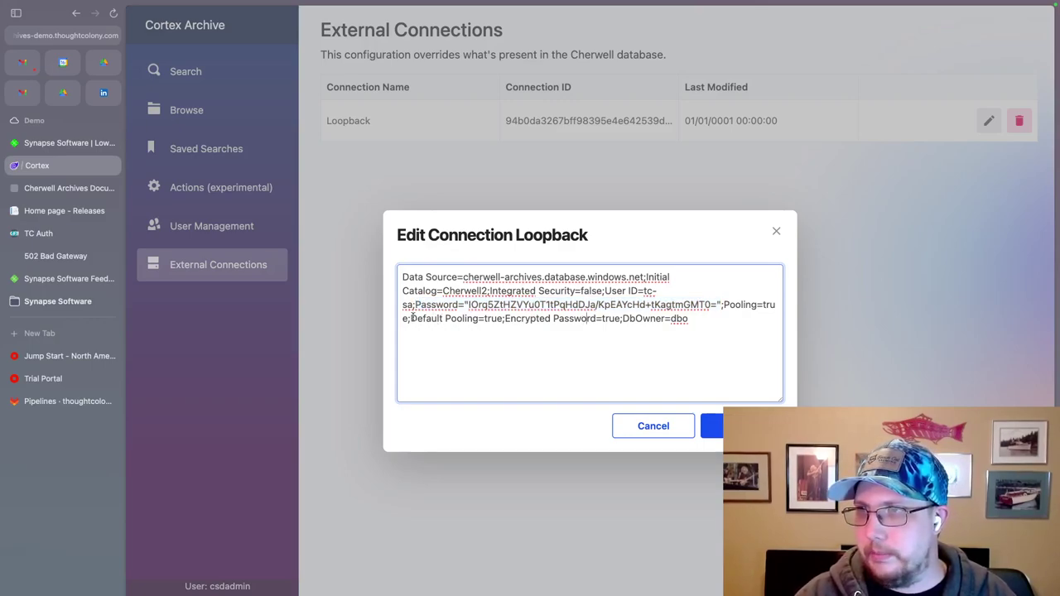
{"action": "left_click_drag", "start_coordinate": [411, 320], "coordinate": [500, 323]}
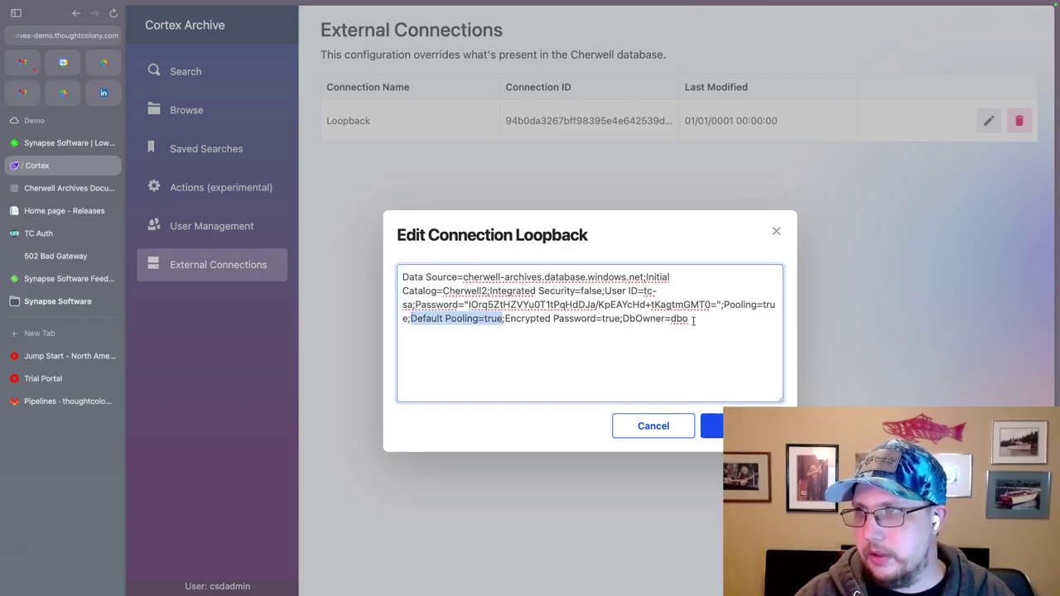
Step: Remove the Default Pooling, Encrypted Password and DbOwner options from the Loopback connection string and clear its password value
{"action": "left_click_drag", "start_coordinate": [694, 320], "coordinate": [407, 314]}
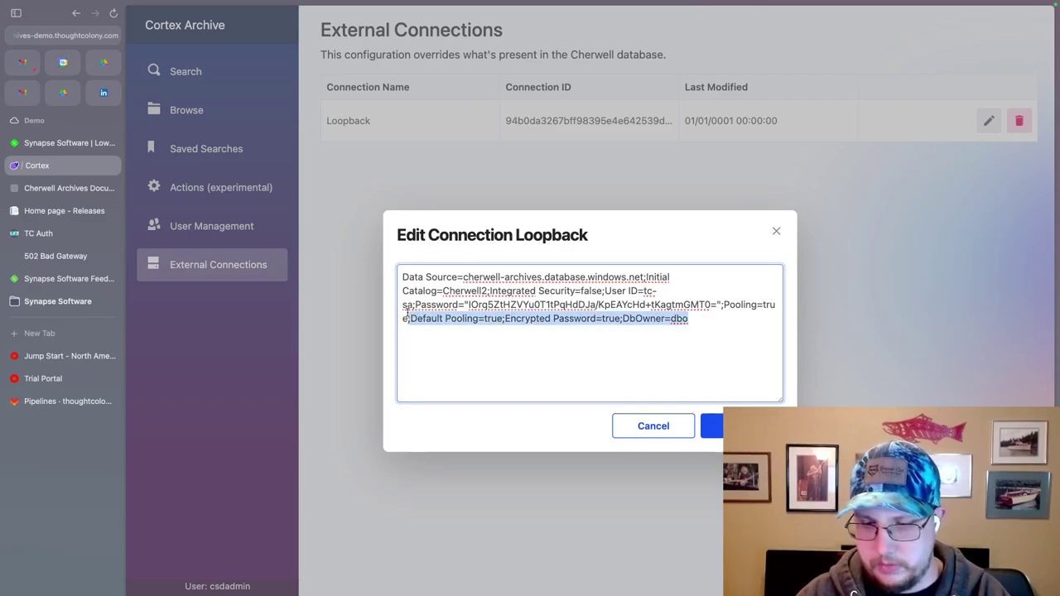
{"action": "key", "text": "BackSpace"}
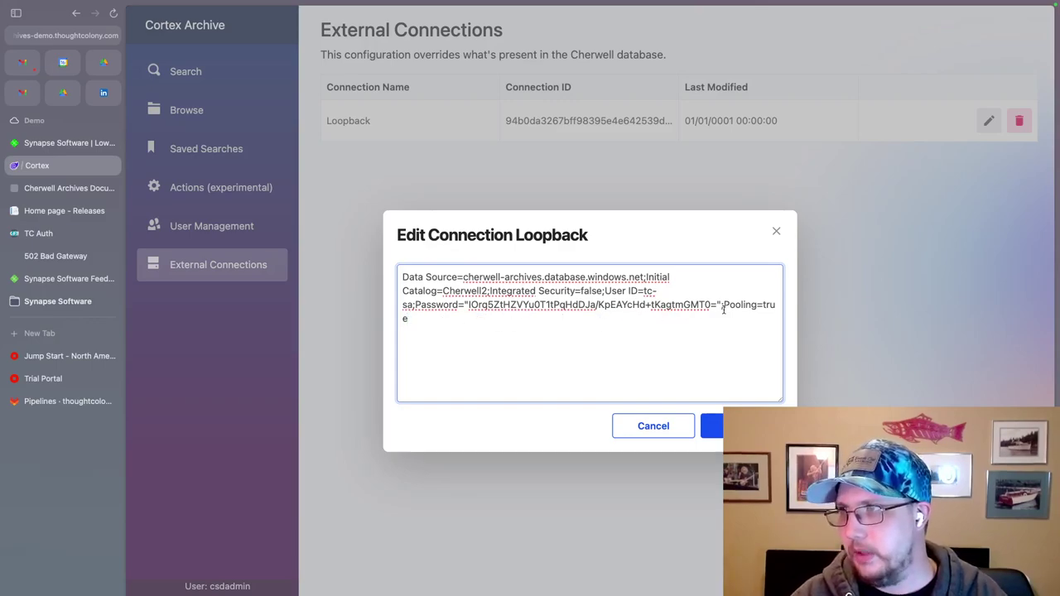
{"action": "left_click_drag", "start_coordinate": [721, 305], "coordinate": [465, 304]}
{"action": "key", "text": "BackSpace"}
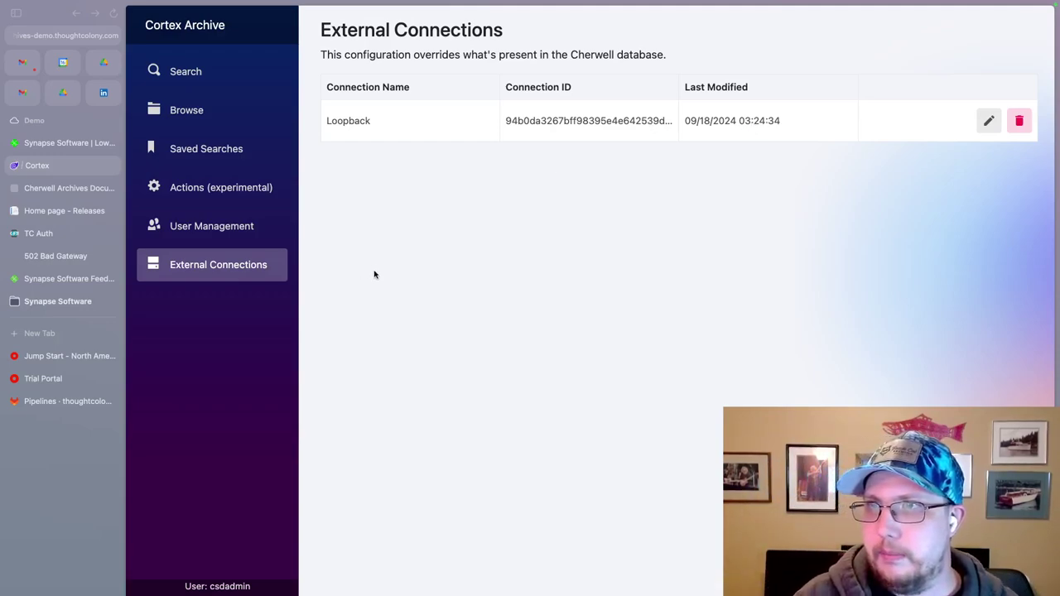
Step: Browse to the Cherwell Security Group supporting object and open its Admin record
{"action": "left_click", "coordinate": [187, 114]}
{"action": "left_click", "coordinate": [483, 65]}
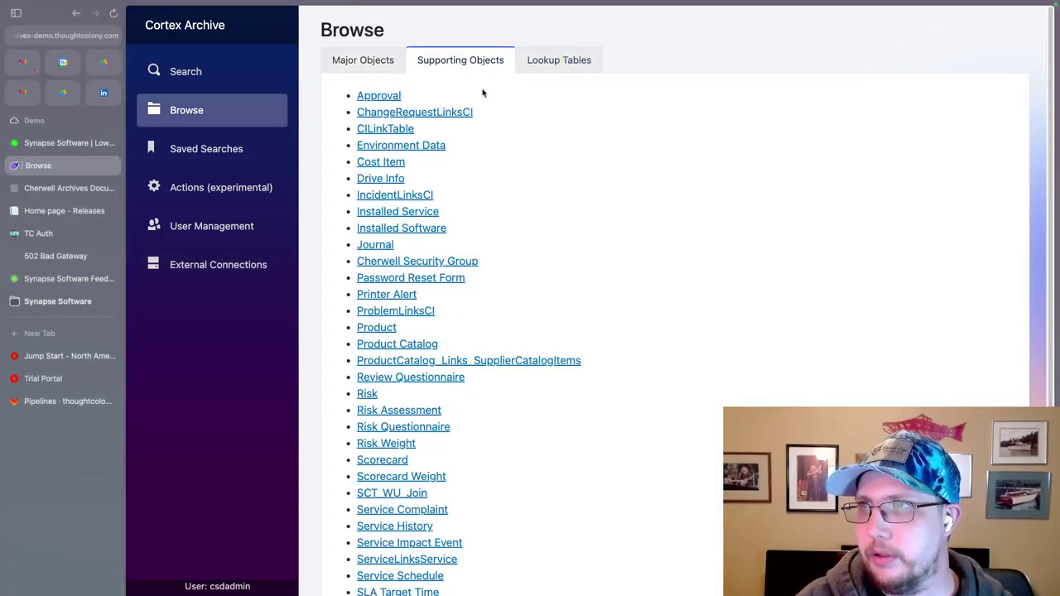
{"action": "left_click", "coordinate": [439, 263]}
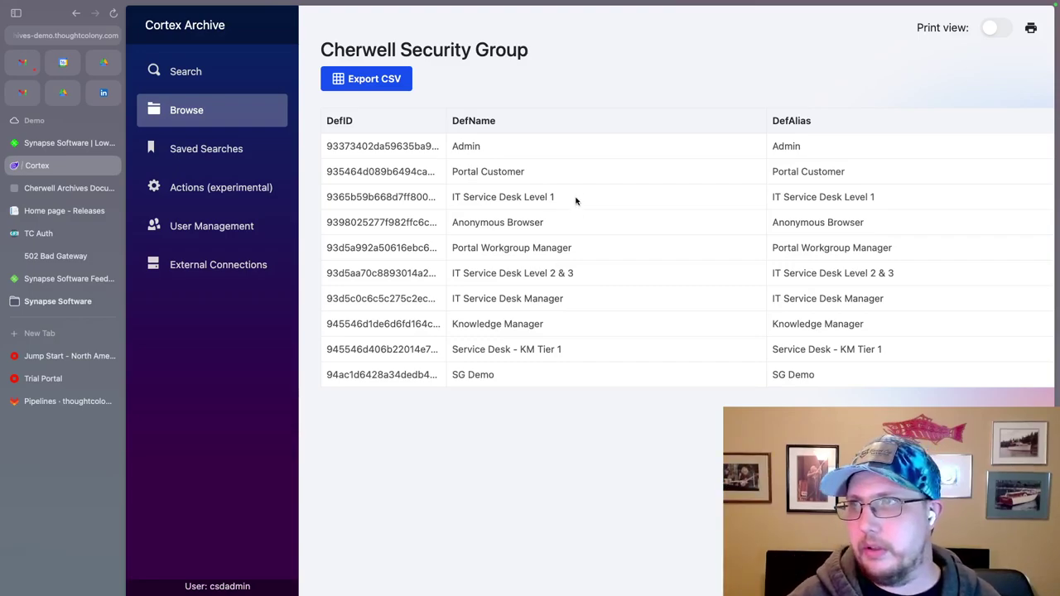
{"action": "left_click", "coordinate": [581, 154]}
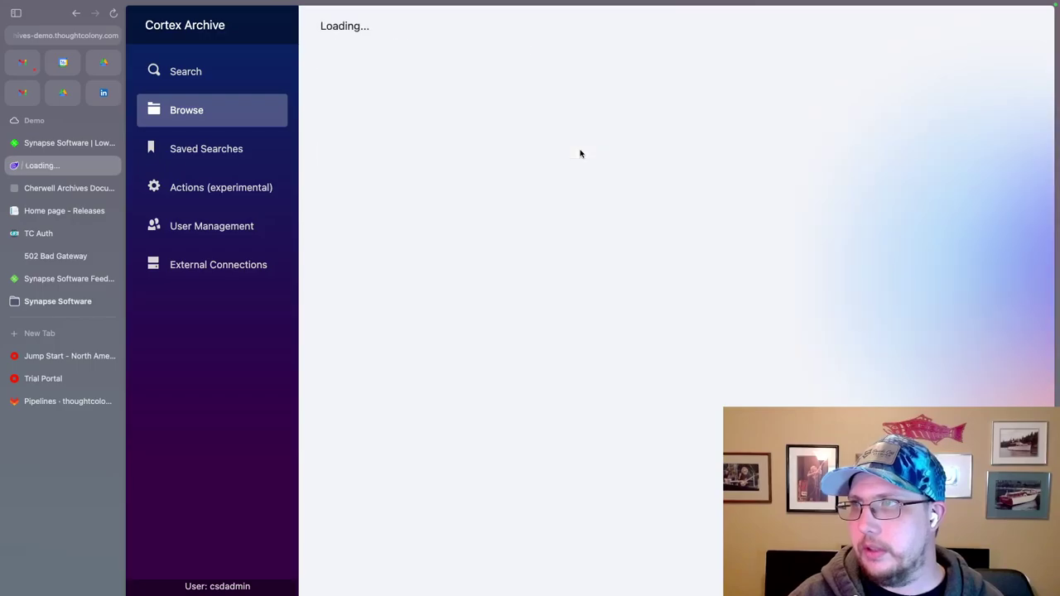
Step: Examine the Admin security group's DefName, DefAlias and DefDetails fields, reading through the full definition text
{"action": "left_click_drag", "start_coordinate": [628, 300], "coordinate": [497, 172]}
{"action": "scroll", "coordinate": [556, 250], "scroll_direction": "down", "scroll_amount": 10}
{"action": "scroll", "coordinate": [556, 250], "scroll_direction": "down", "scroll_amount": 15}
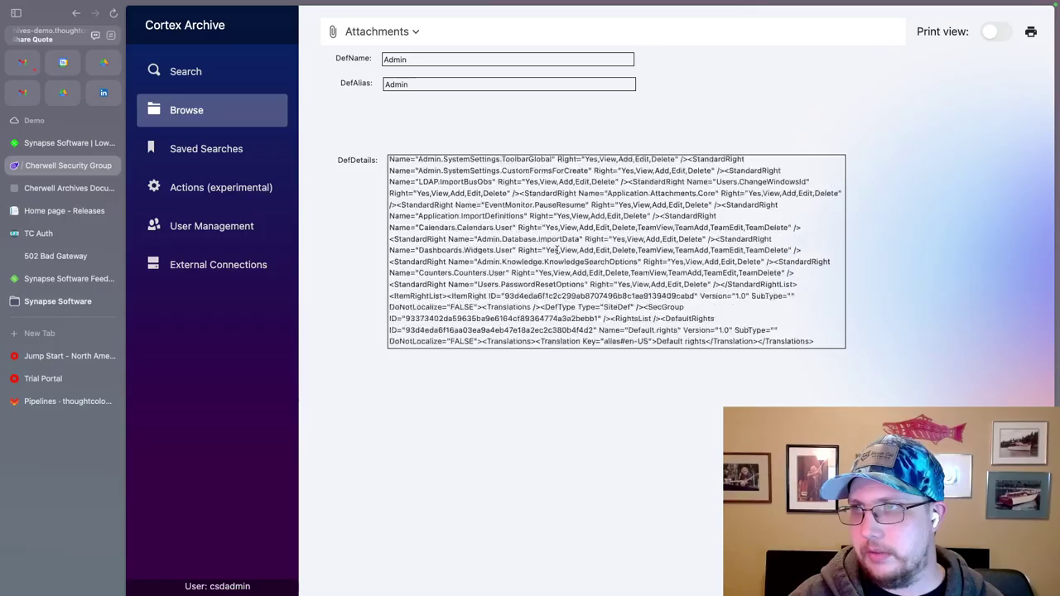
{"action": "scroll", "coordinate": [554, 248], "scroll_direction": "up", "scroll_amount": 15}
{"action": "scroll", "coordinate": [553, 246], "scroll_direction": "up", "scroll_amount": 10}
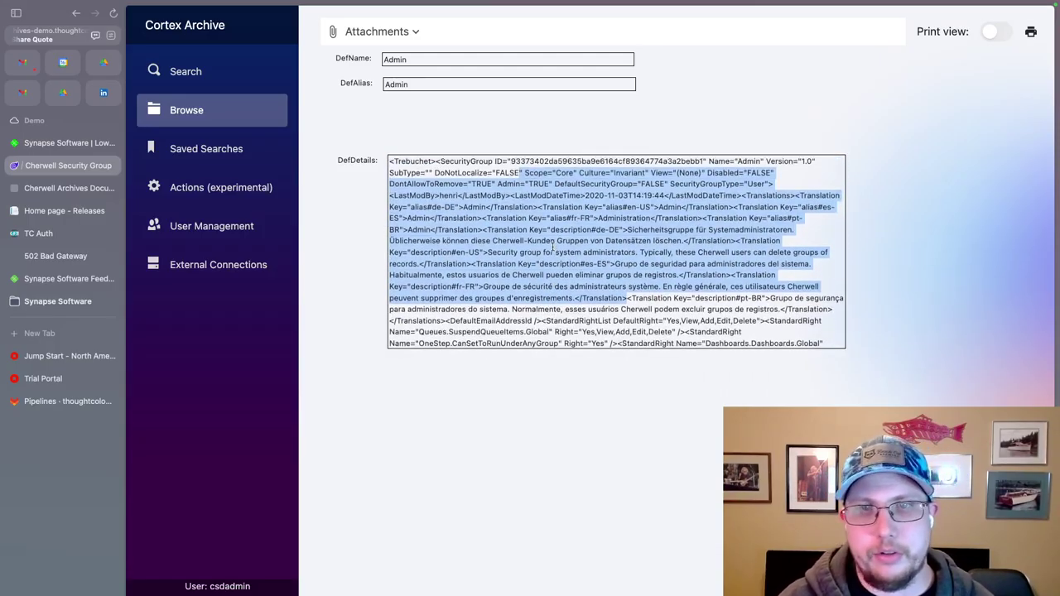
{"action": "double_click", "coordinate": [402, 60]}
{"action": "double_click", "coordinate": [396, 84]}
{"action": "left_click_drag", "start_coordinate": [565, 276], "coordinate": [474, 199]}
{"action": "left_click", "coordinate": [538, 145]}
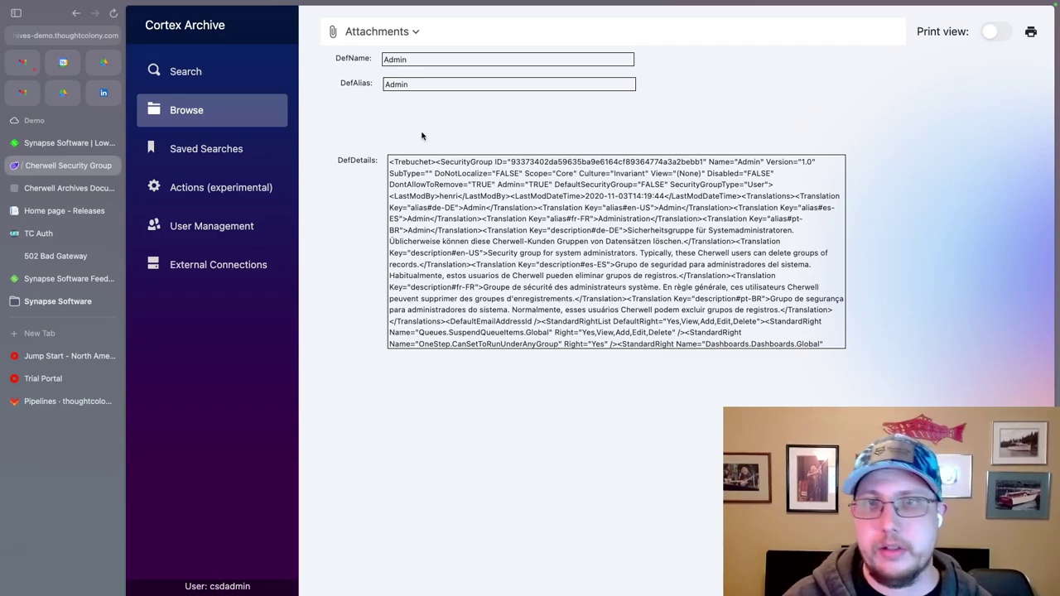
Step: View the list of Incident records among the major objects and return to the external connections
{"action": "left_click", "coordinate": [202, 111]}
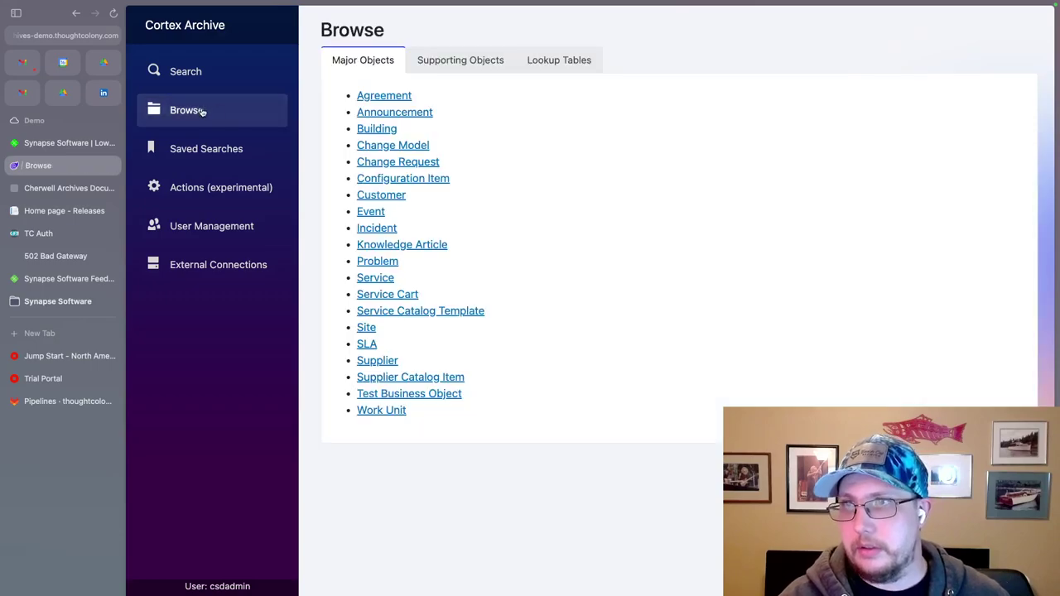
{"action": "left_click", "coordinate": [388, 231]}
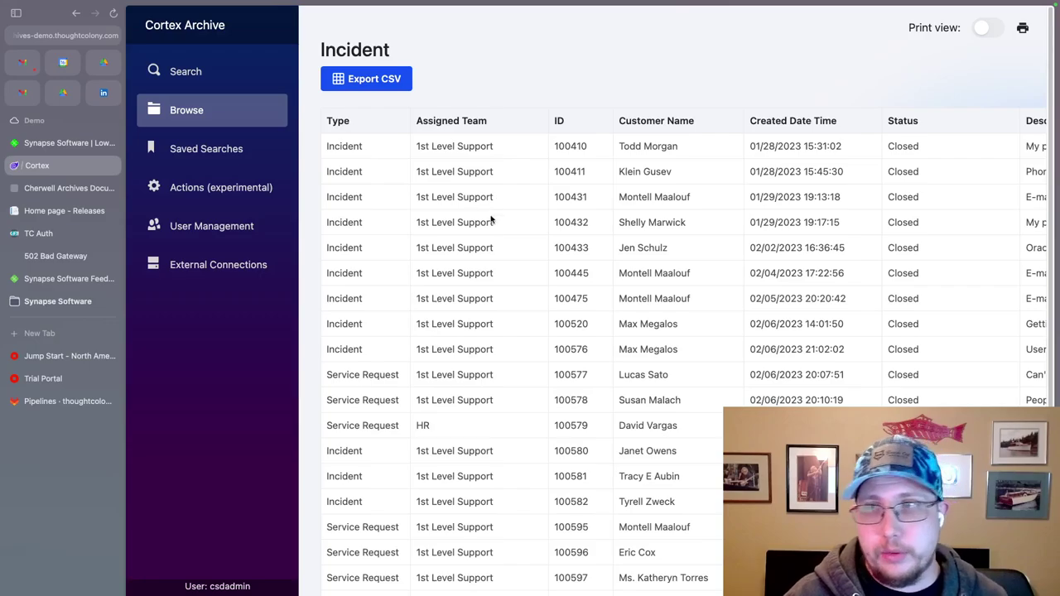
{"action": "left_click", "coordinate": [238, 261]}
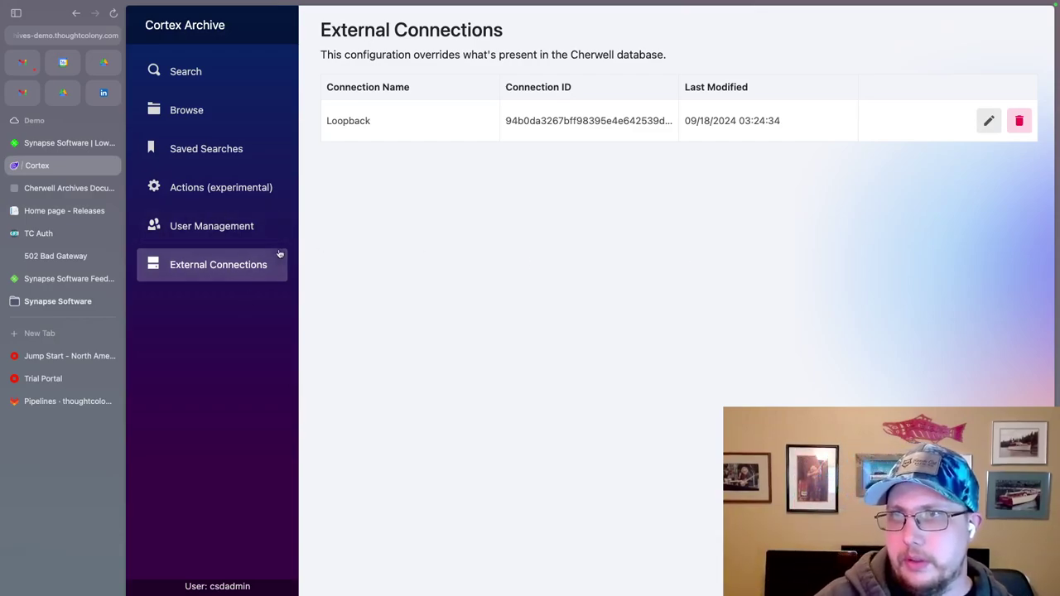
Step: Browse the archive's business objects and view the list of supporting objects
{"action": "left_click", "coordinate": [196, 112]}
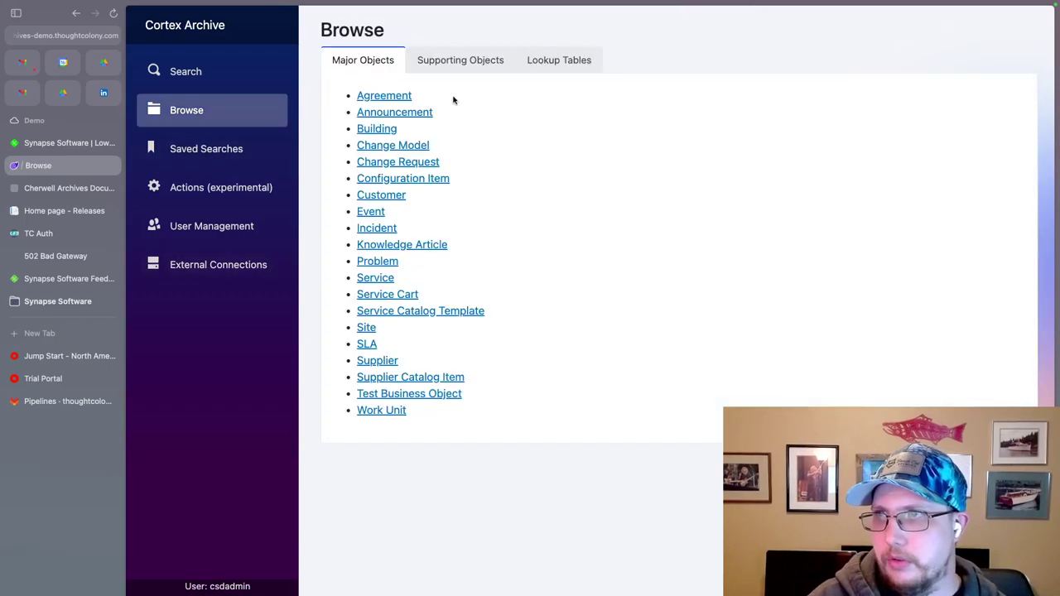
{"action": "left_click", "coordinate": [460, 63]}
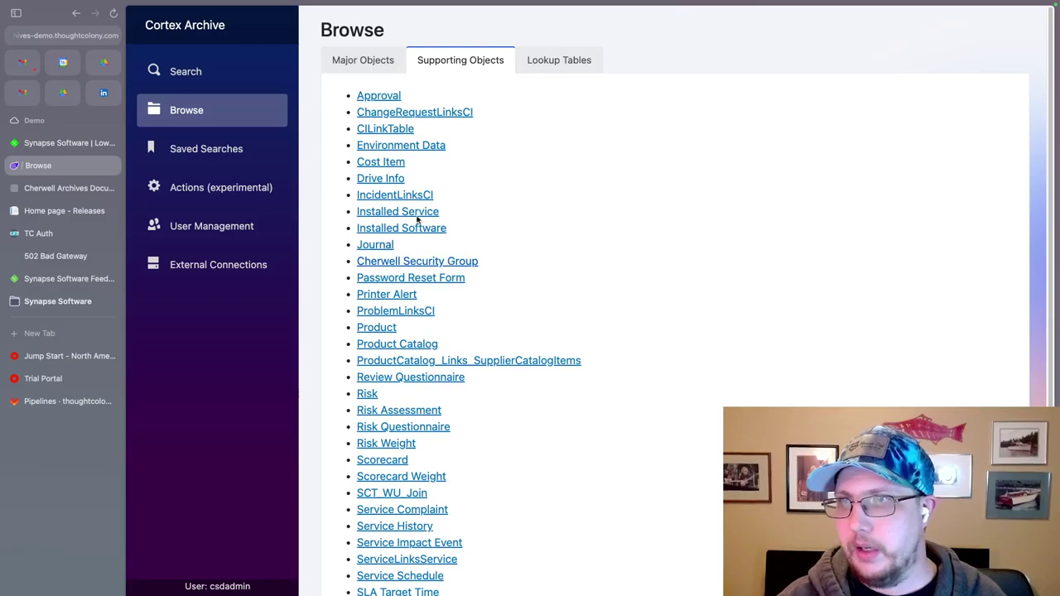
Step: Delete the Loopback connection override from the external connections and confirm the removal
{"action": "left_click", "coordinate": [221, 266]}
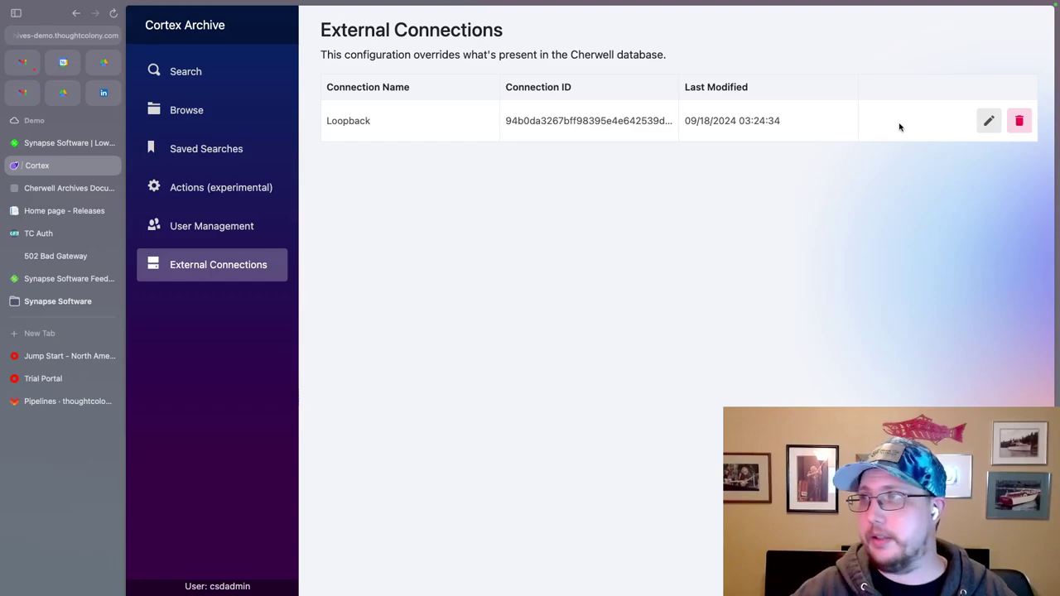
{"action": "left_click", "coordinate": [1020, 121]}
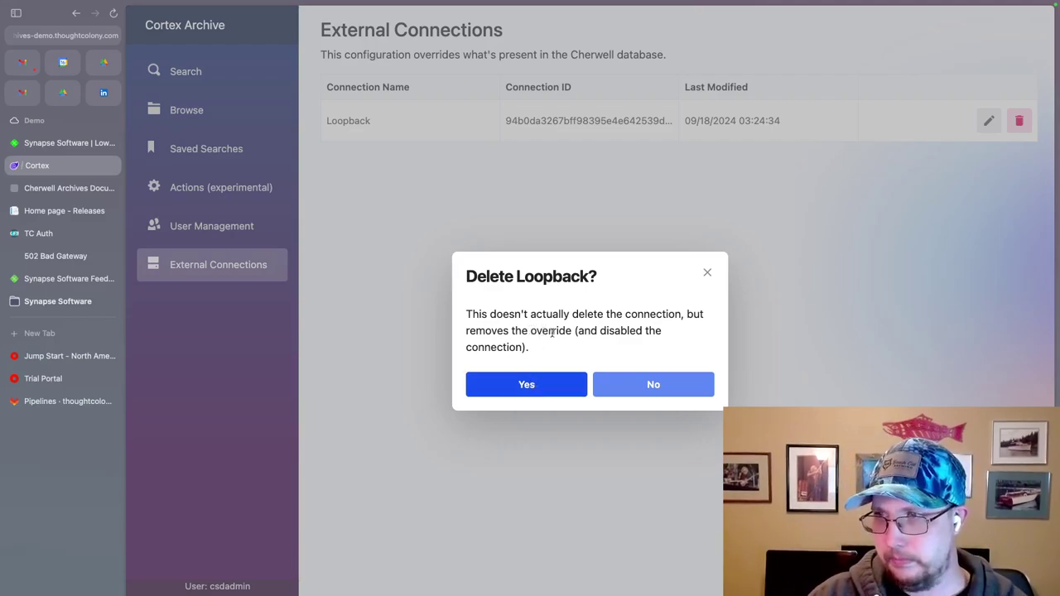
{"action": "left_click", "coordinate": [536, 385]}
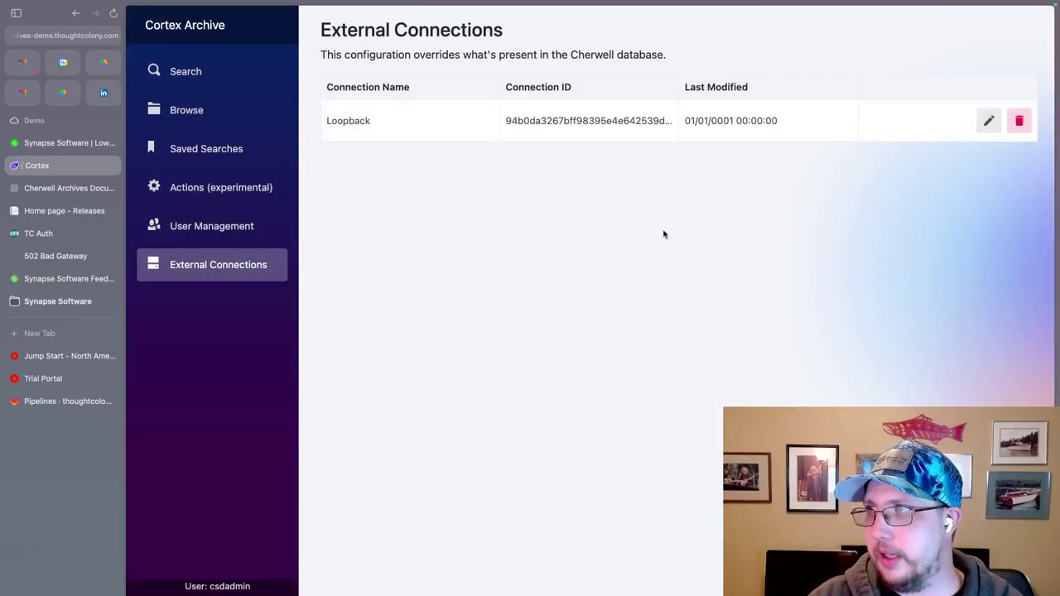
Step: Inspect the Loopback connection string, highlighting its password value and trailing options, and close the editor without saving
{"action": "left_click", "coordinate": [989, 121]}
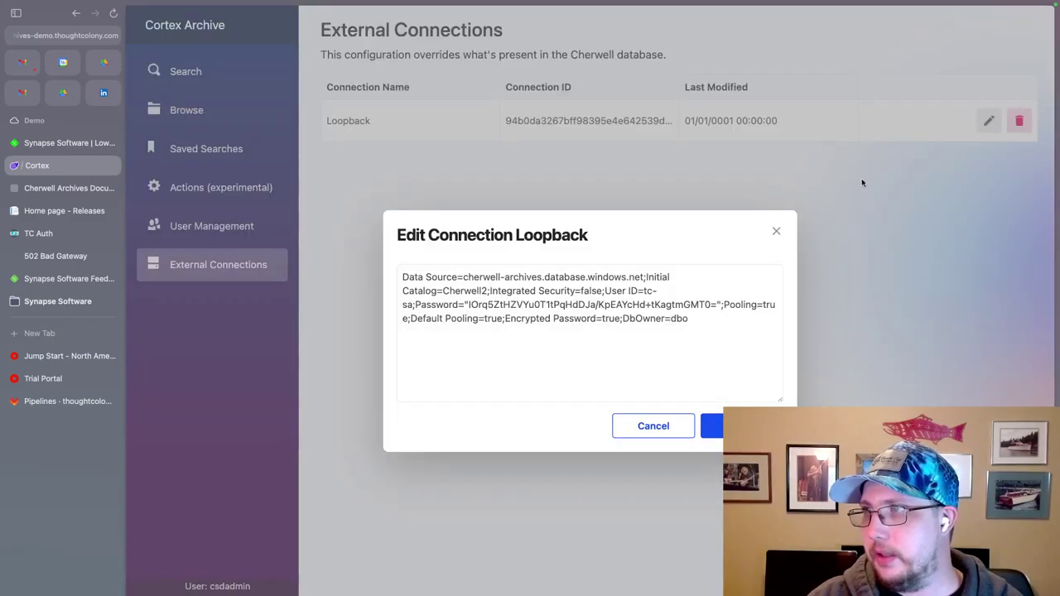
{"action": "left_click_drag", "start_coordinate": [700, 321], "coordinate": [404, 303]}
{"action": "left_click", "coordinate": [530, 307]}
{"action": "left_click_drag", "start_coordinate": [717, 305], "coordinate": [459, 305]}
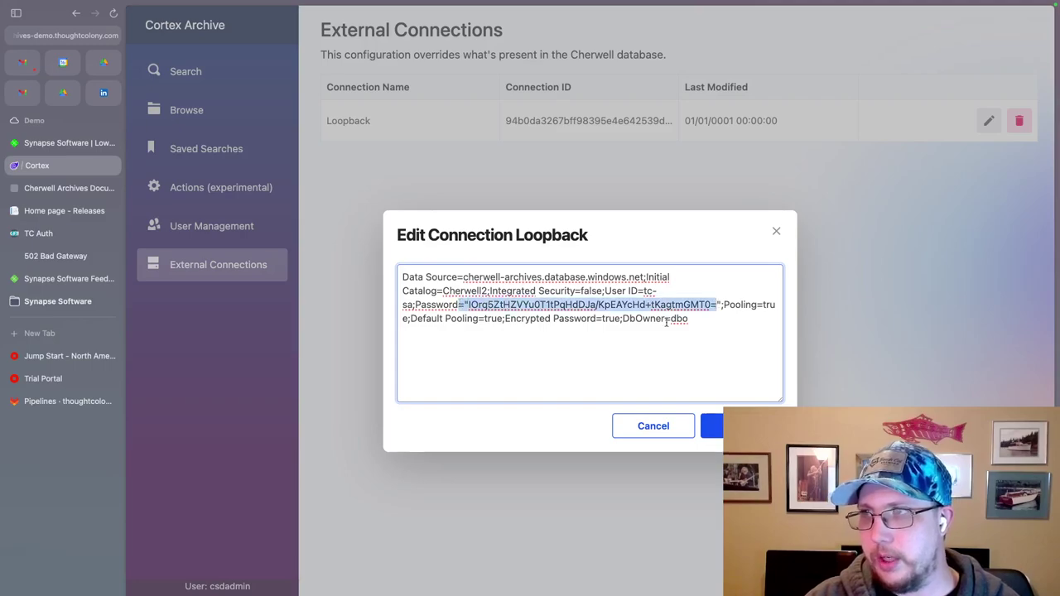
{"action": "left_click", "coordinate": [694, 322]}
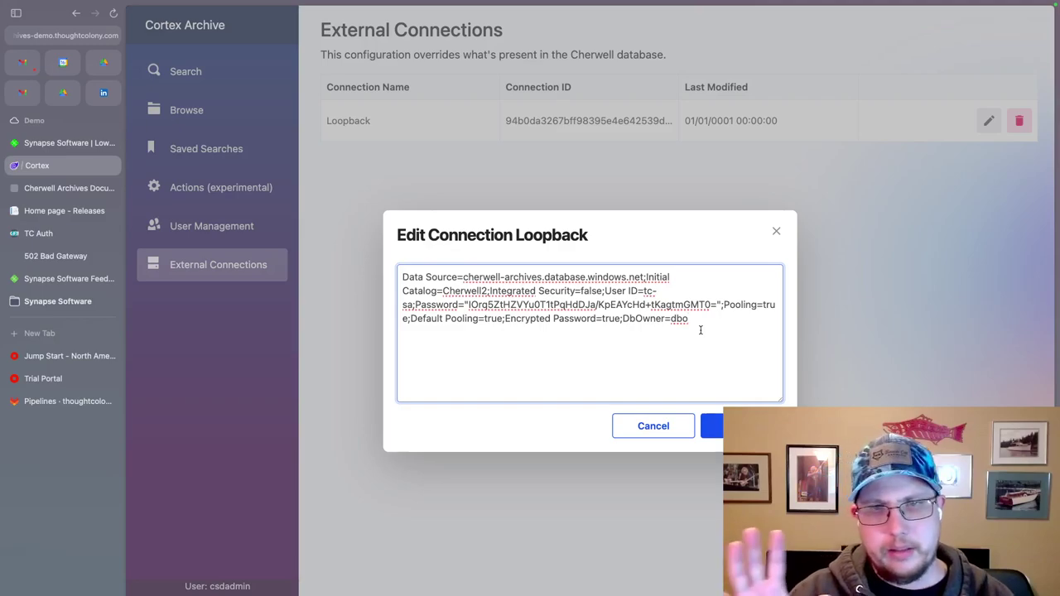
{"action": "left_click", "coordinate": [777, 234]}
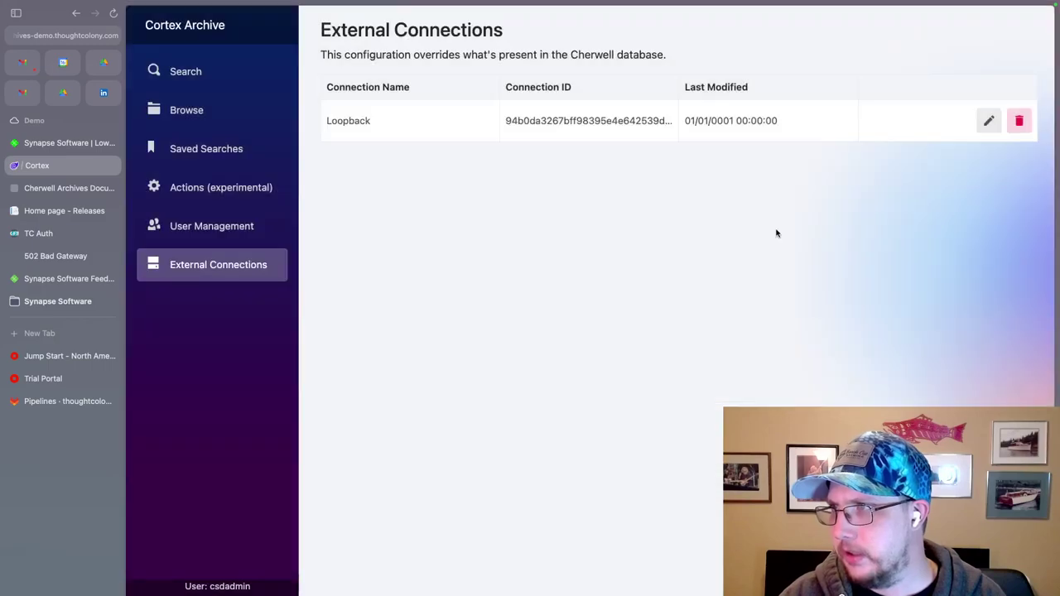